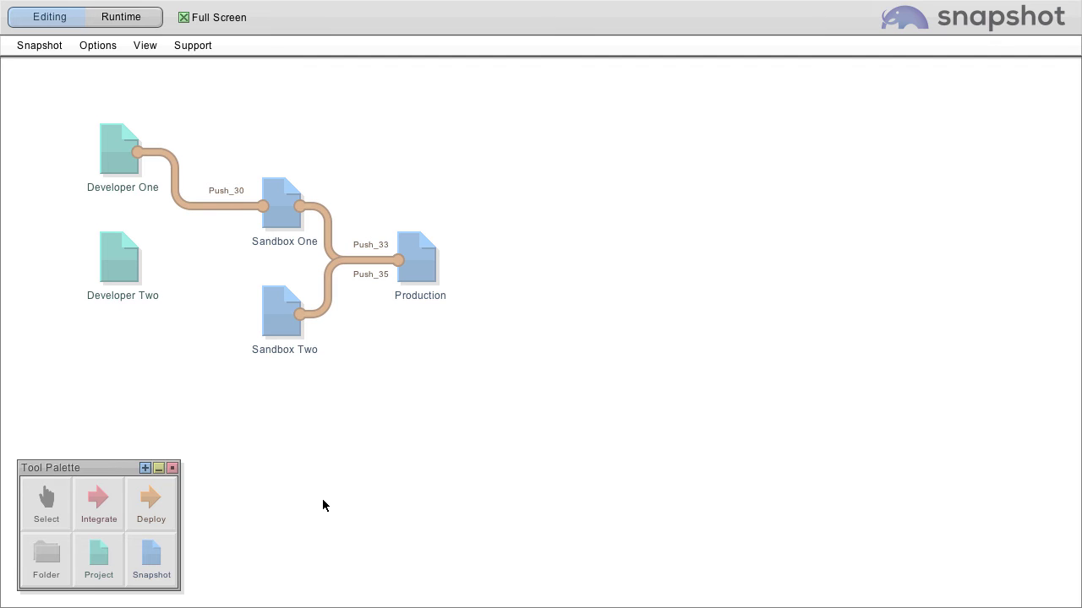
Connect Developer Two to Sandbox One with a Deploy arrow and set Developer Two's project location to Dynamic Repository.
{"action": "left_click", "coordinate": [149, 500]}
{"action": "left_click_drag", "start_coordinate": [137, 262], "coordinate": [262, 205]}
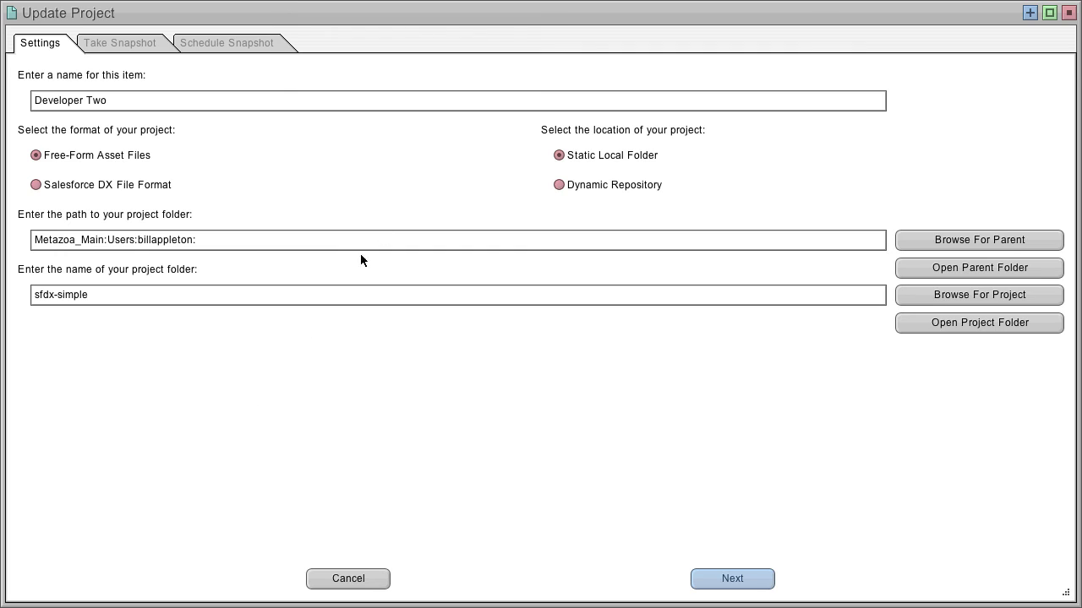
{"action": "left_click", "coordinate": [606, 188]}
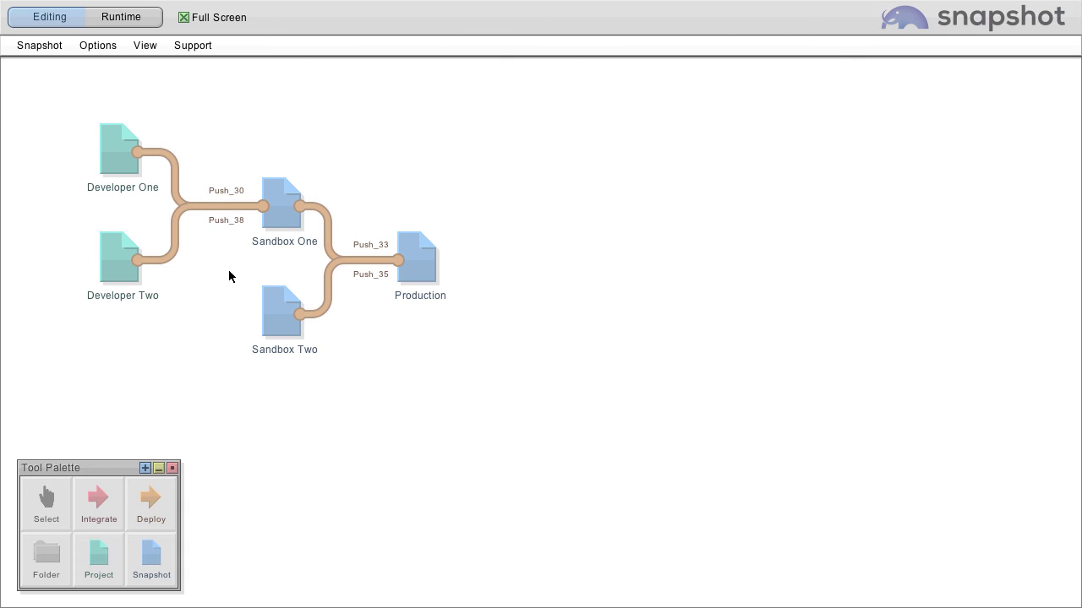
Review the main, other and folder asset selections for Sandbox One and take its snapshot with compressed data.
{"action": "right_click", "coordinate": [295, 206]}
{"action": "left_click", "coordinate": [297, 205]}
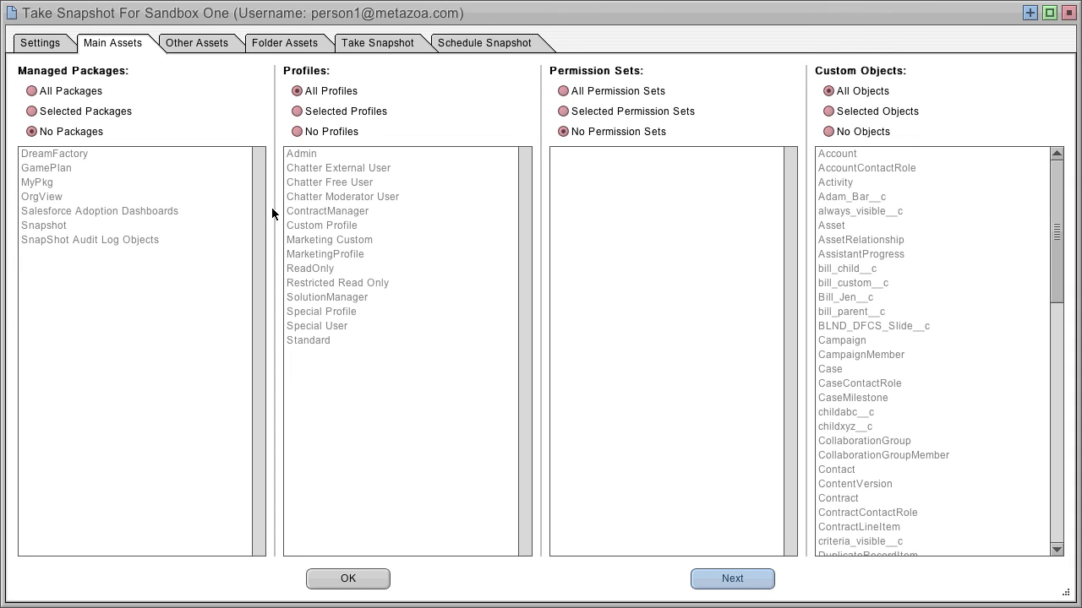
{"action": "left_click", "coordinate": [214, 44]}
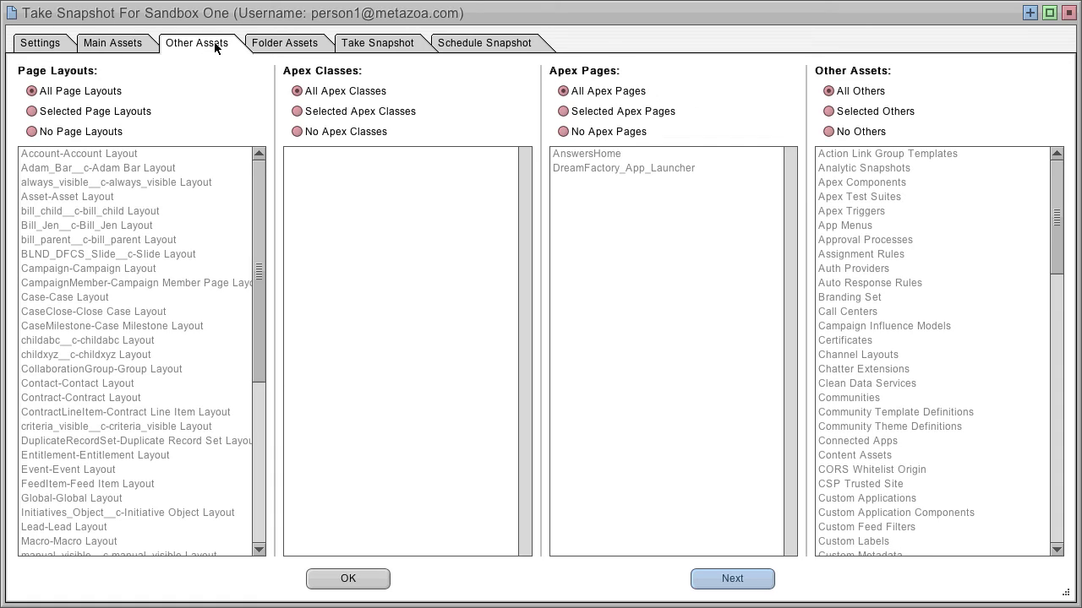
{"action": "left_click", "coordinate": [294, 49]}
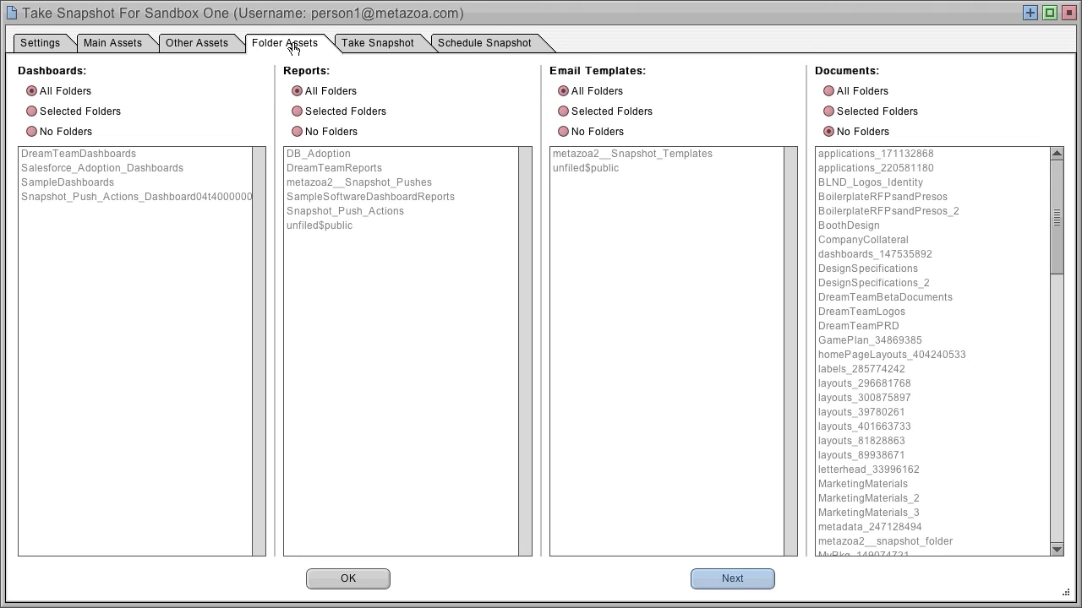
{"action": "left_click", "coordinate": [395, 47]}
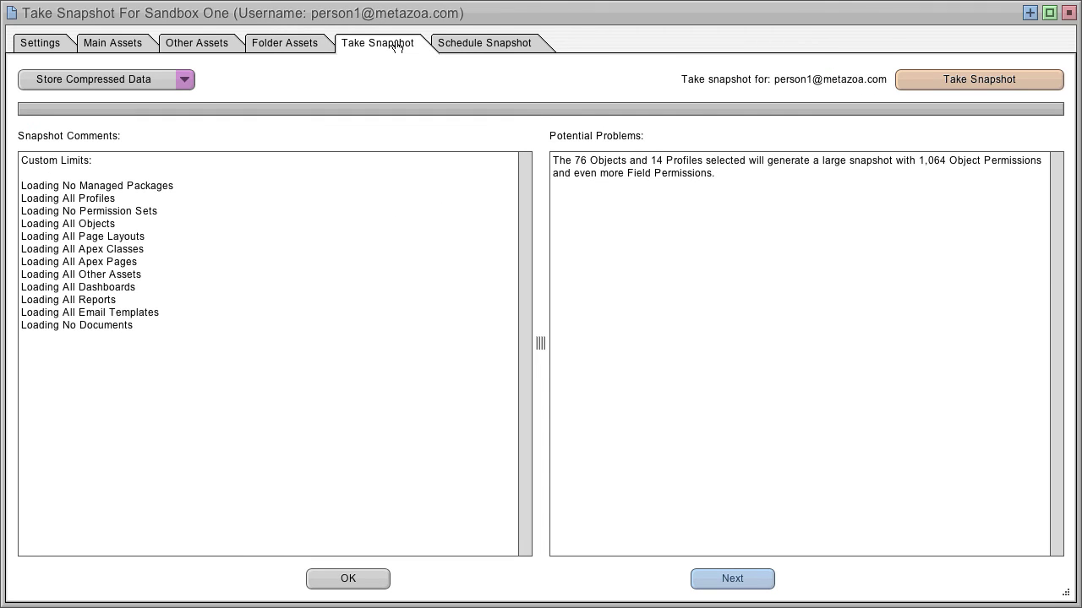
{"action": "left_click", "coordinate": [985, 77]}
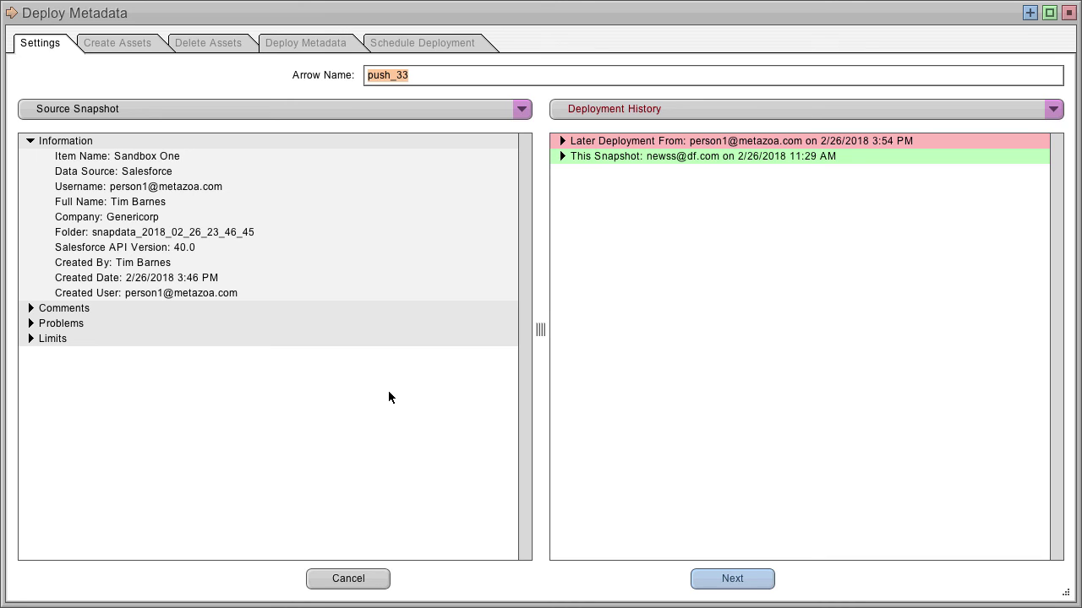
Display the Setup Audit Trail in the deployment settings of the Push_33 arrow.
{"action": "left_click", "coordinate": [710, 113]}
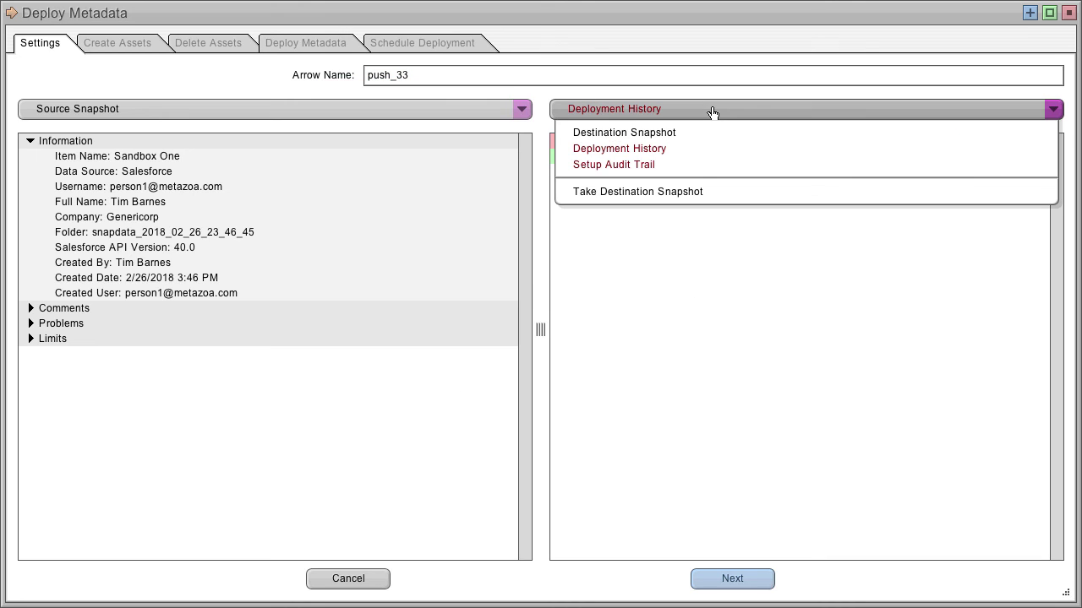
{"action": "left_click", "coordinate": [696, 168]}
Add the custom objects Asset, AssetRelationship and AssistantProgress, plus Adam_Bar__c with its related assets, to Push_33's create job list.
{"action": "left_click", "coordinate": [133, 46]}
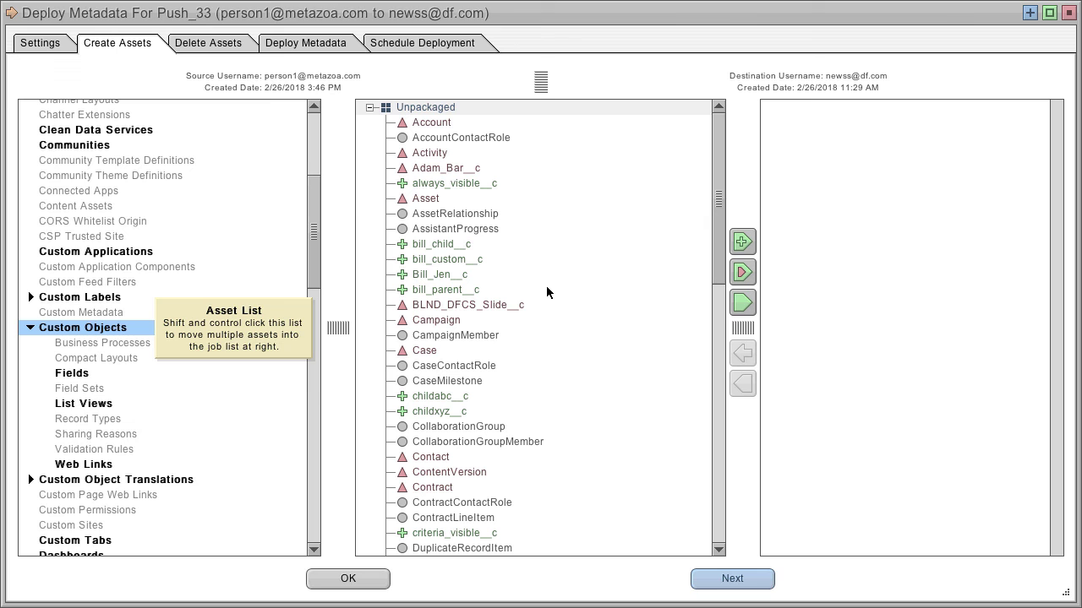
{"action": "left_click", "coordinate": [73, 298]}
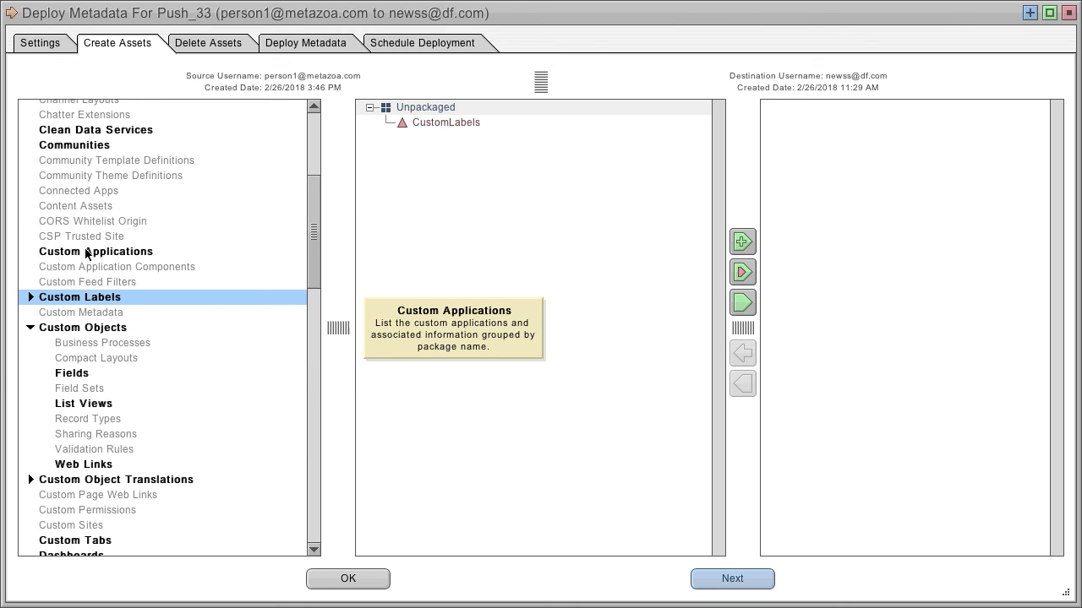
{"action": "left_click", "coordinate": [86, 252]}
{"action": "left_click", "coordinate": [88, 298]}
{"action": "left_click", "coordinate": [94, 329]}
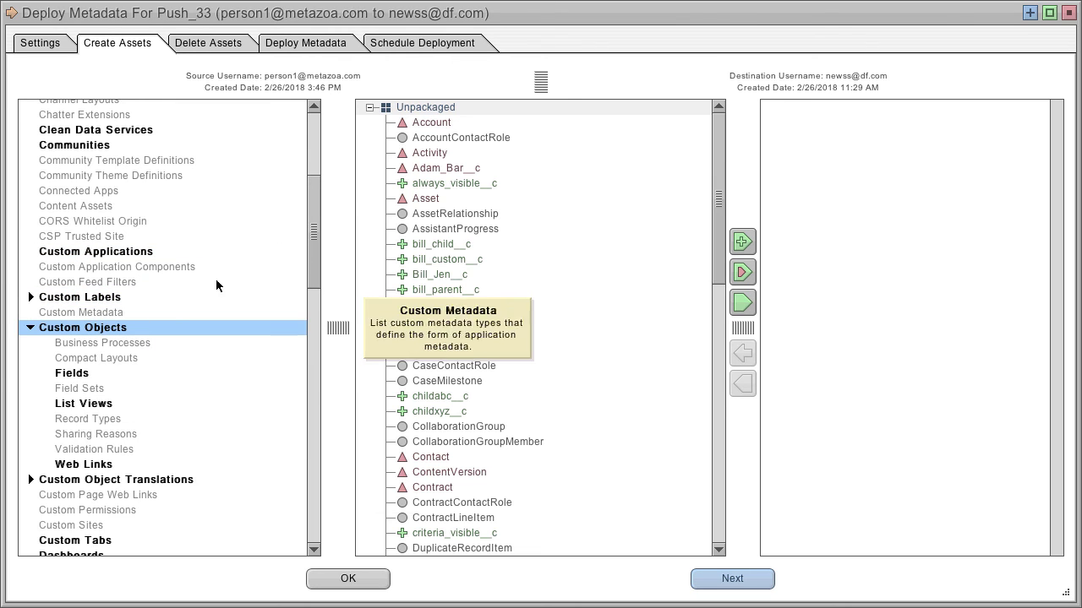
{"action": "left_click", "coordinate": [431, 200]}
{"action": "left_click", "coordinate": [441, 229], "text": "shift"}
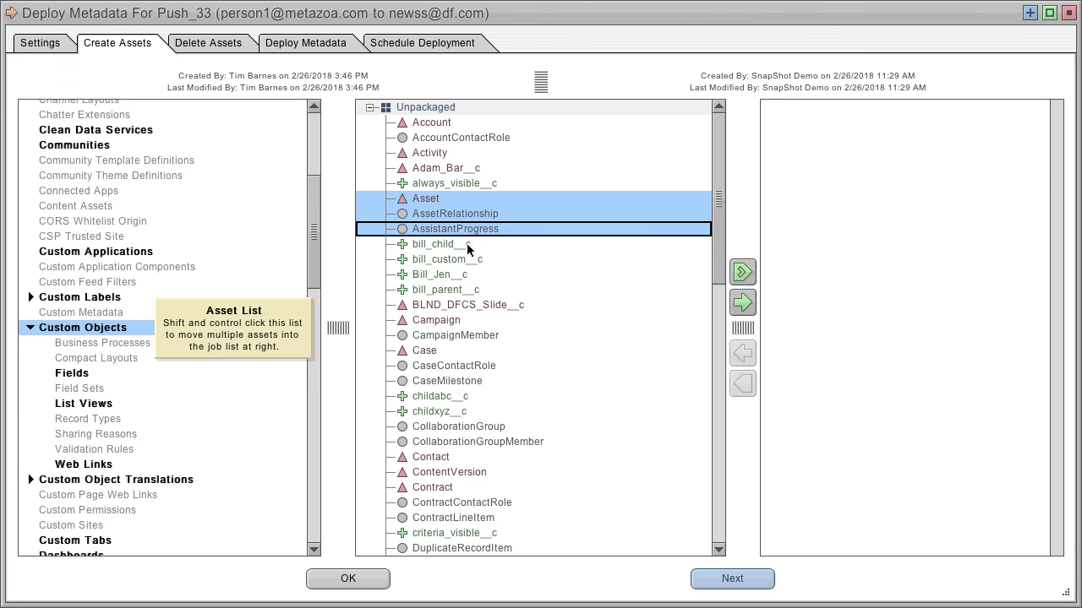
{"action": "left_click", "coordinate": [742, 302]}
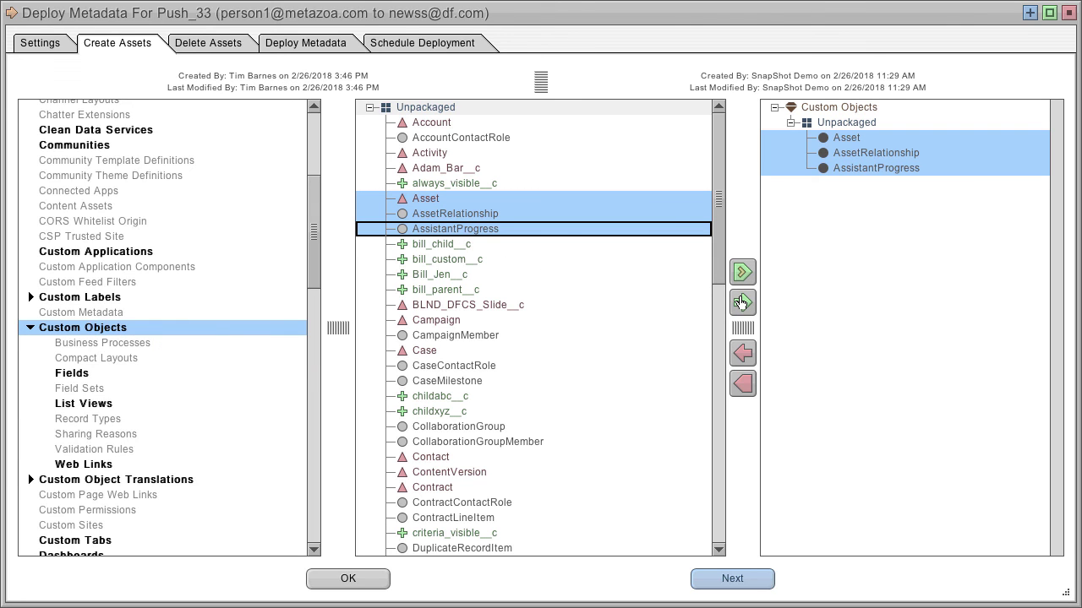
{"action": "left_click", "coordinate": [441, 168]}
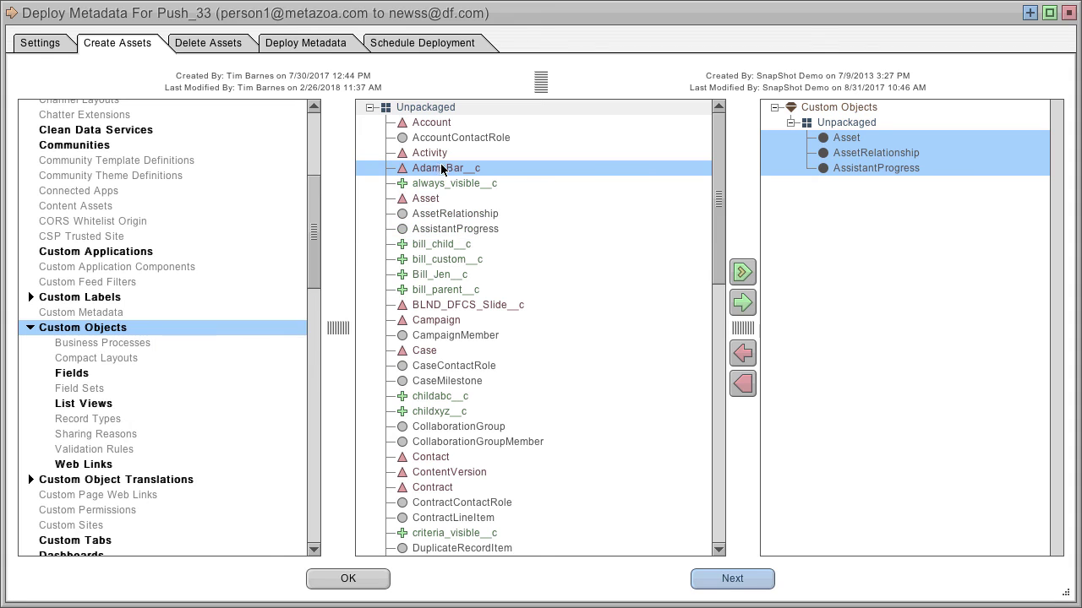
{"action": "left_click", "coordinate": [742, 271]}
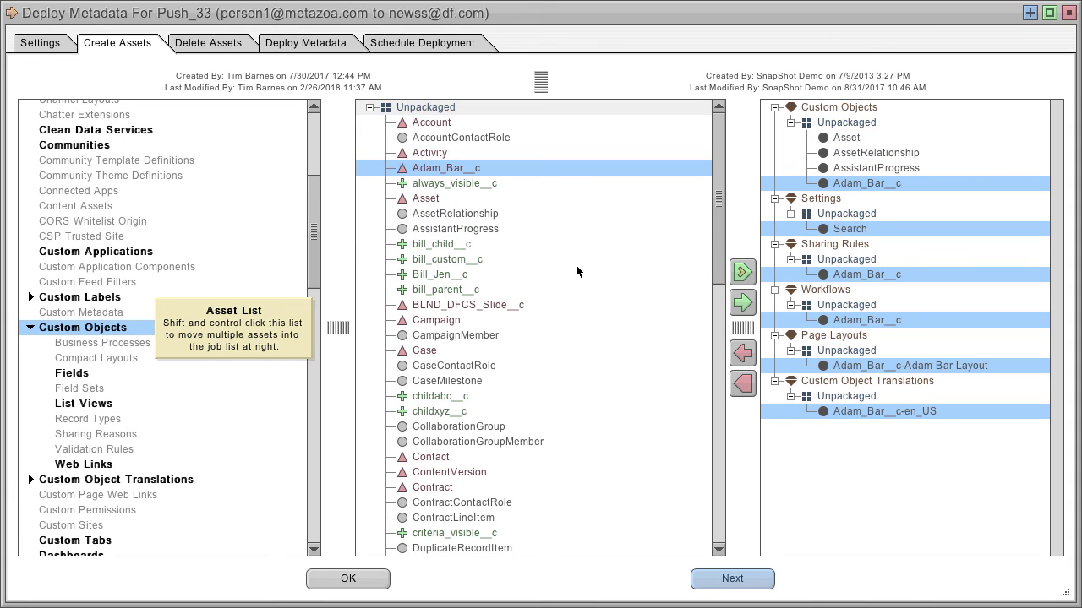
Compare the source and destination versions of the Activity custom object for Push_33.
{"action": "left_click", "coordinate": [435, 152]}
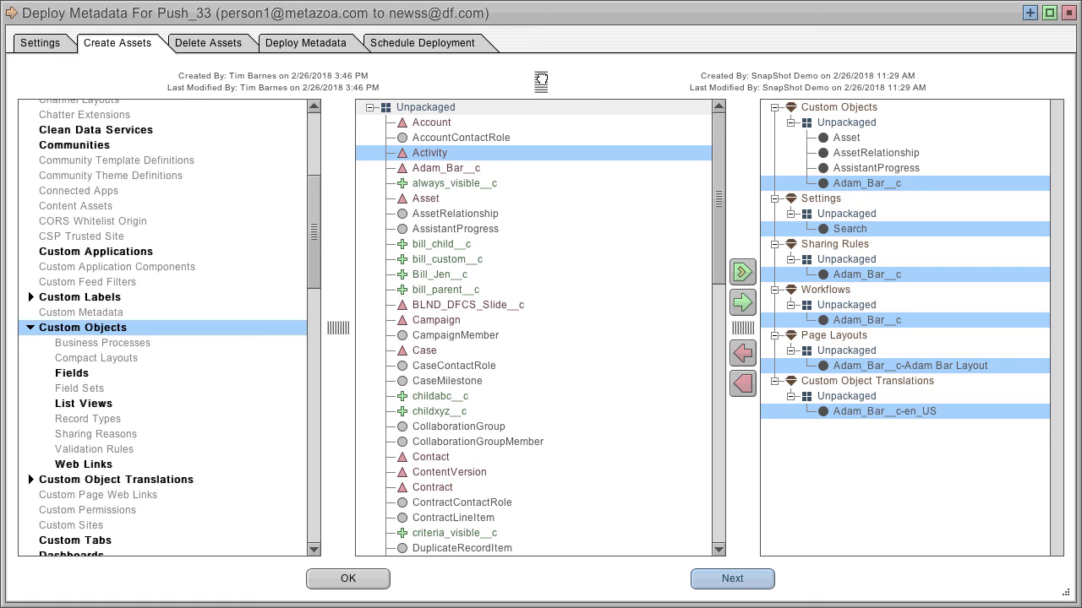
{"action": "left_click_drag", "start_coordinate": [541, 80], "coordinate": [537, 558]}
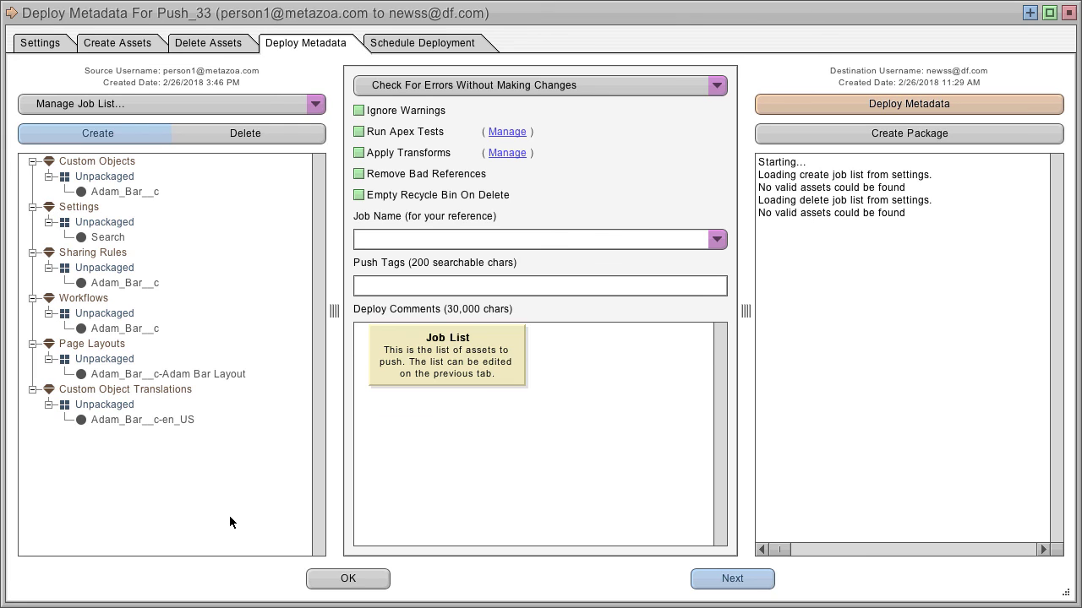
Review the job list management options and run Push_33's metadata deployment as Check For Errors Without Making Changes.
{"action": "left_click", "coordinate": [233, 104]}
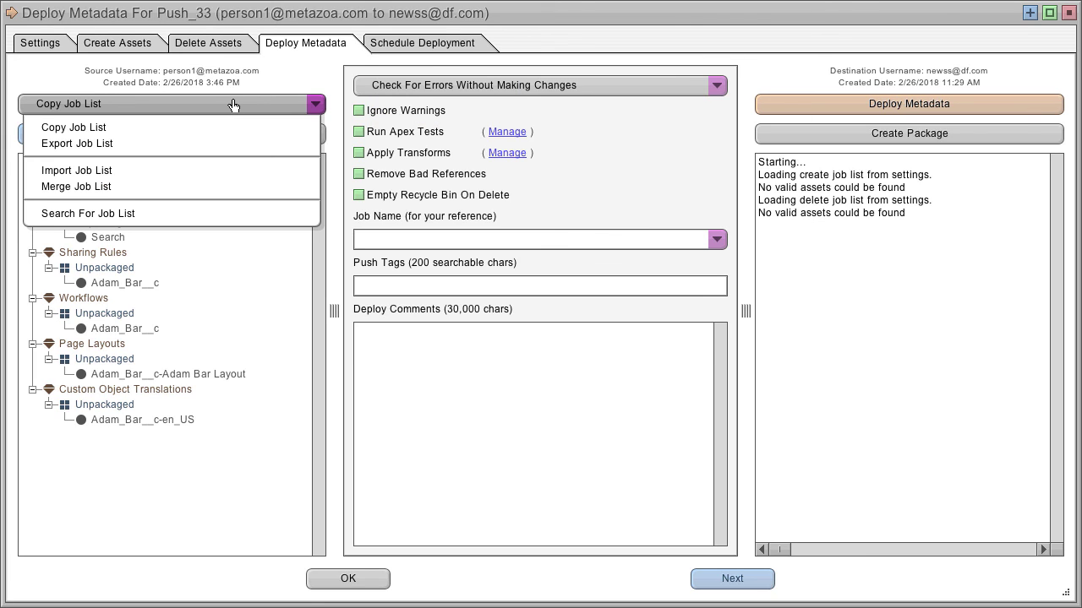
{"action": "left_click", "coordinate": [246, 285]}
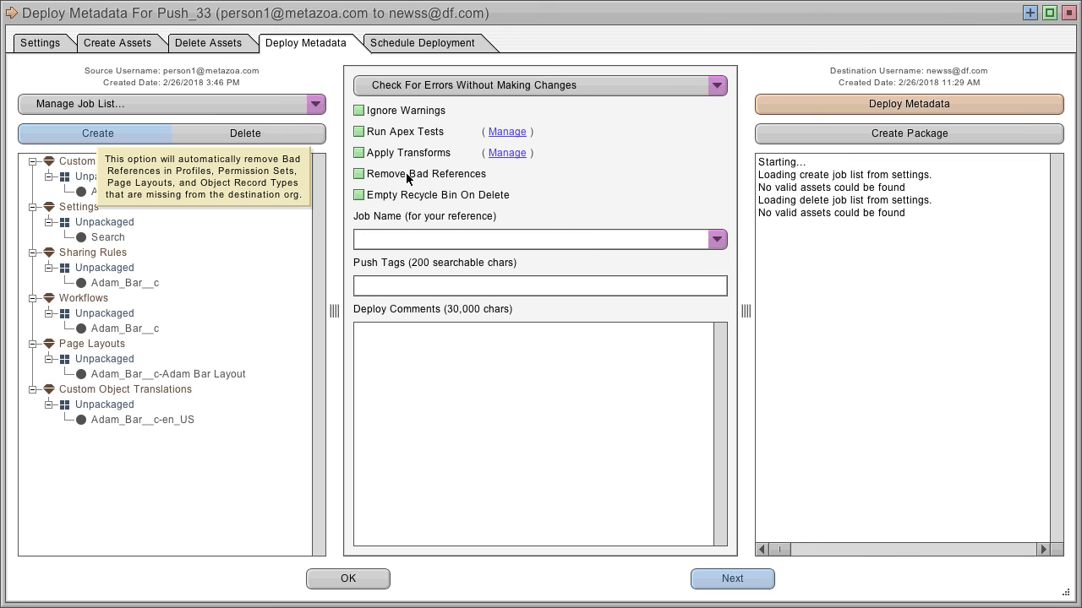
{"action": "left_click", "coordinate": [927, 104]}
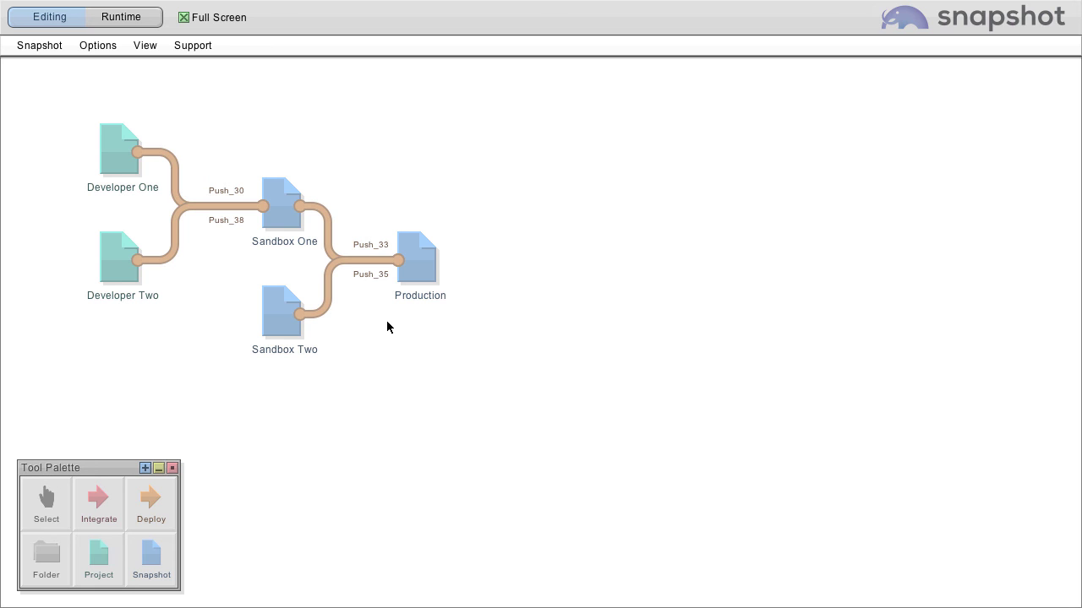
Open the Similar Assets report for Production and examine the Apex Classes comparison across its columns.
{"action": "right_click", "coordinate": [416, 263]}
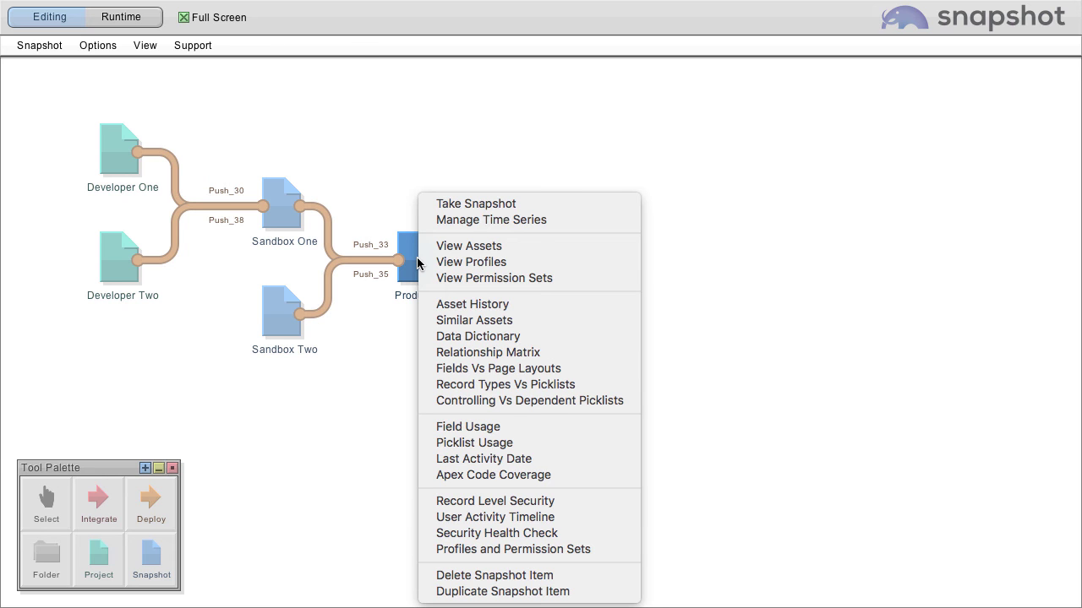
{"action": "left_click", "coordinate": [474, 320]}
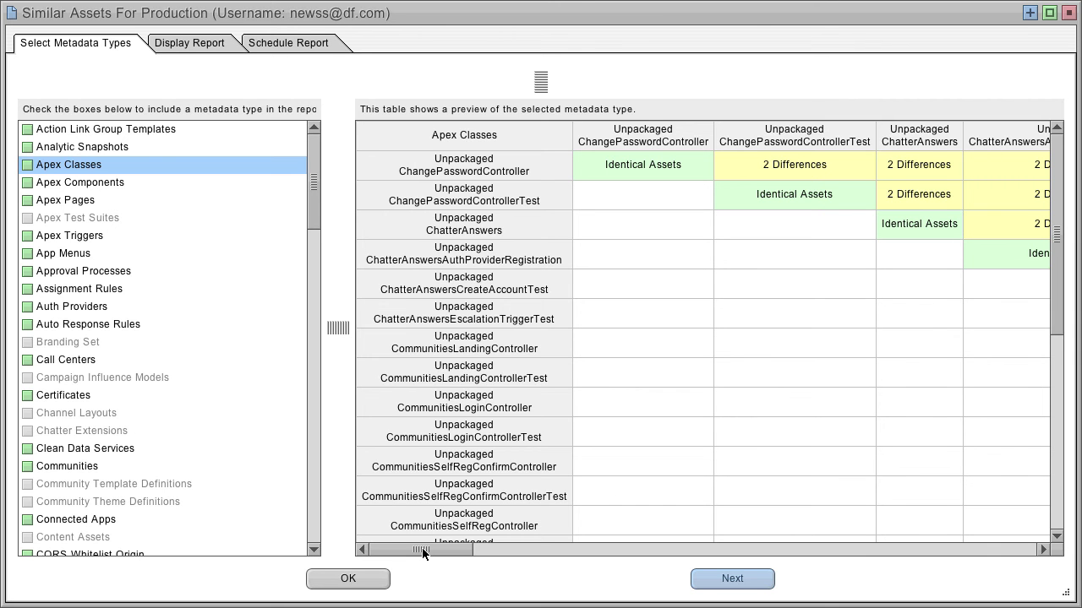
{"action": "left_click_drag", "start_coordinate": [422, 547], "coordinate": [701, 545]}
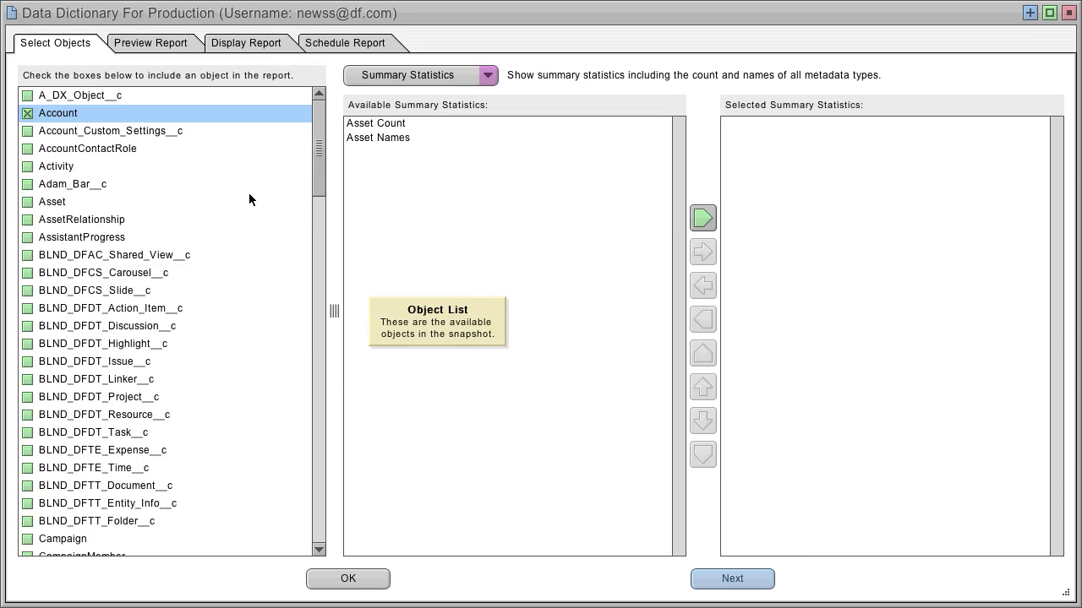
Choose a category of information for Account in Production's Data Dictionary, and examine the Account fields in the Field Usage preview.
{"action": "left_click", "coordinate": [413, 81]}
{"action": "left_click", "coordinate": [410, 126]}
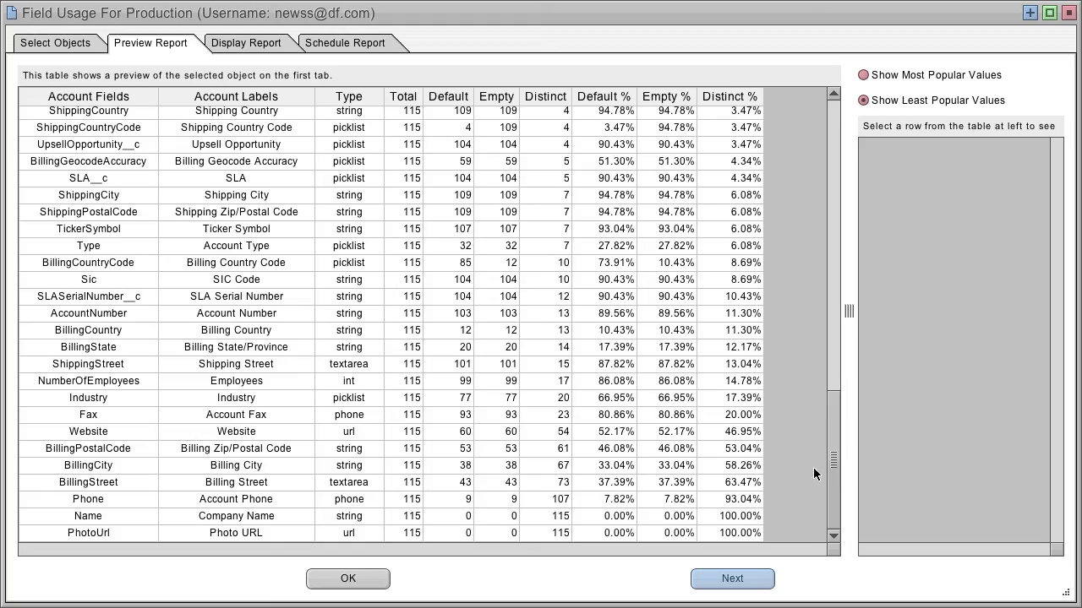
{"action": "left_click_drag", "start_coordinate": [835, 476], "coordinate": [842, 263]}
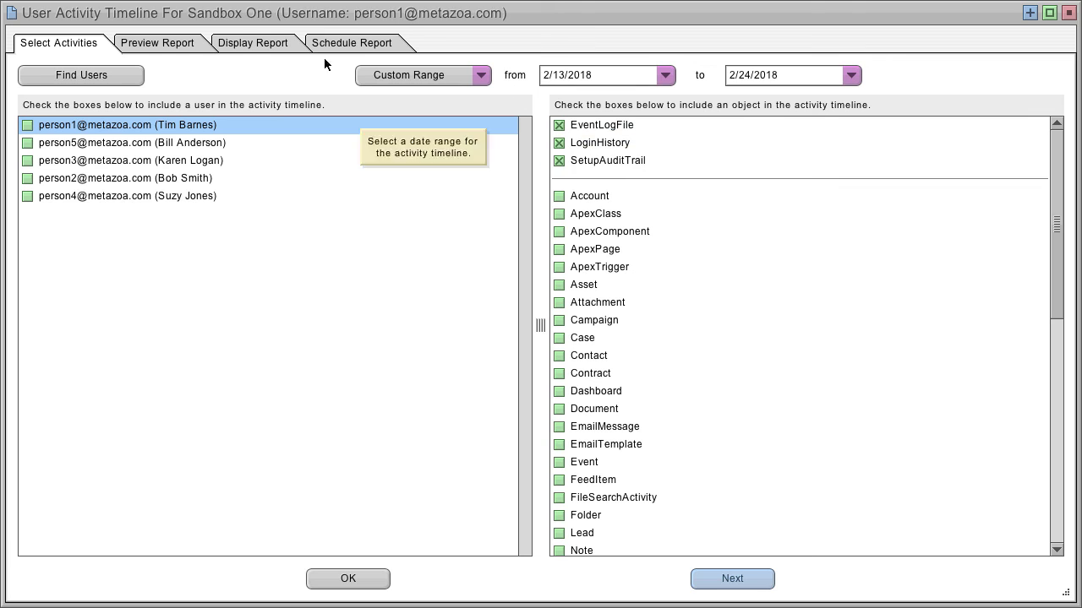
Preview Sandbox One's User Activity Timeline from 2/13/2018 to 2/24/2018 for the selected user and reveal the details area.
{"action": "left_click", "coordinate": [180, 43]}
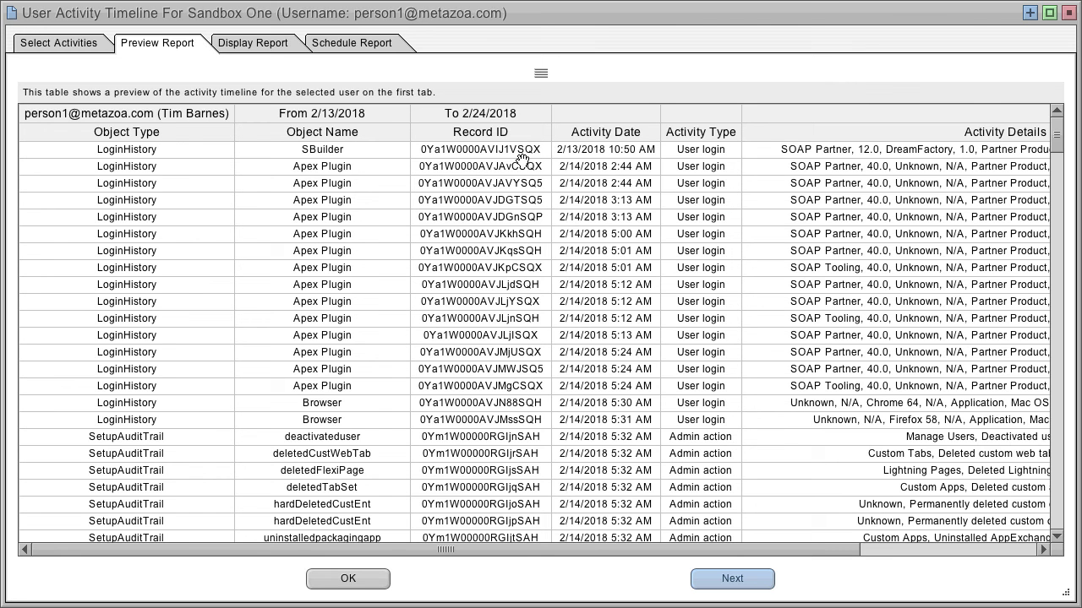
{"action": "left_click_drag", "start_coordinate": [541, 72], "coordinate": [576, 582]}
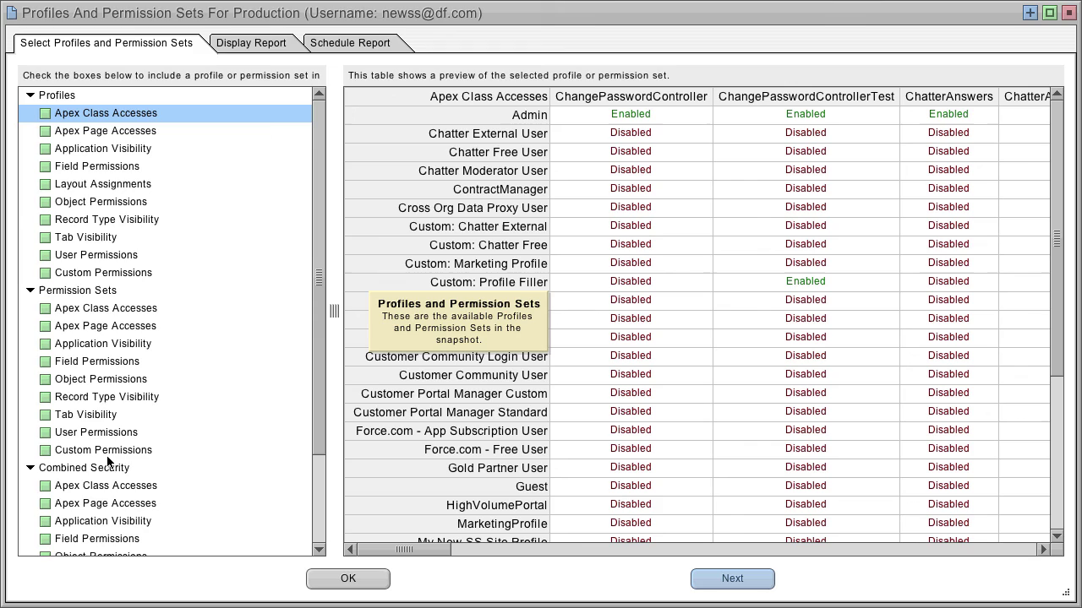
Preview the Object Permissions report under Combined Security in Production's Profiles and Permission Sets.
{"action": "left_click", "coordinate": [317, 508]}
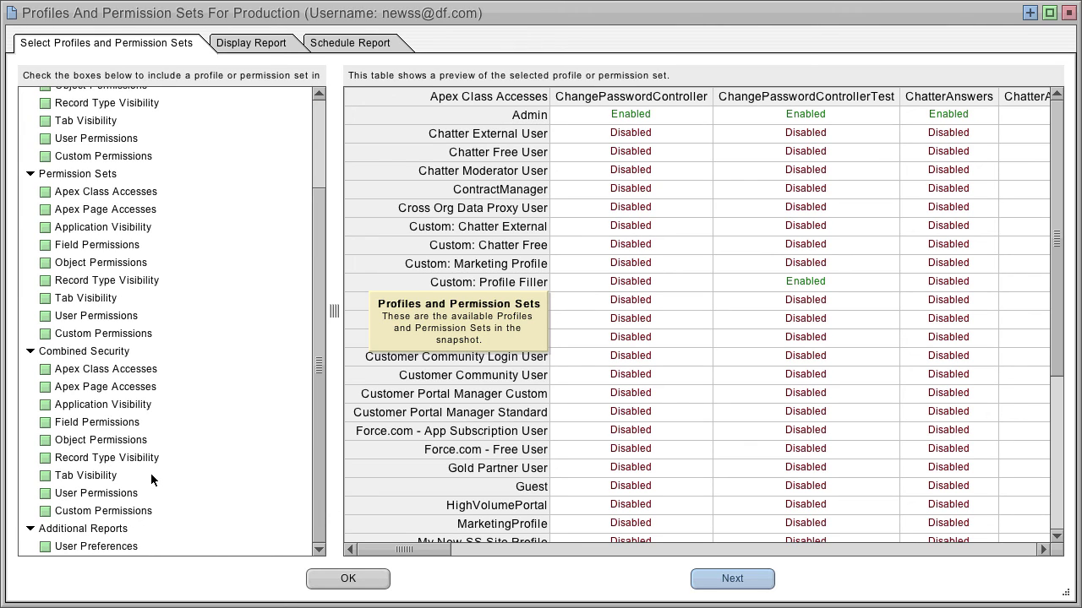
{"action": "left_click", "coordinate": [96, 440]}
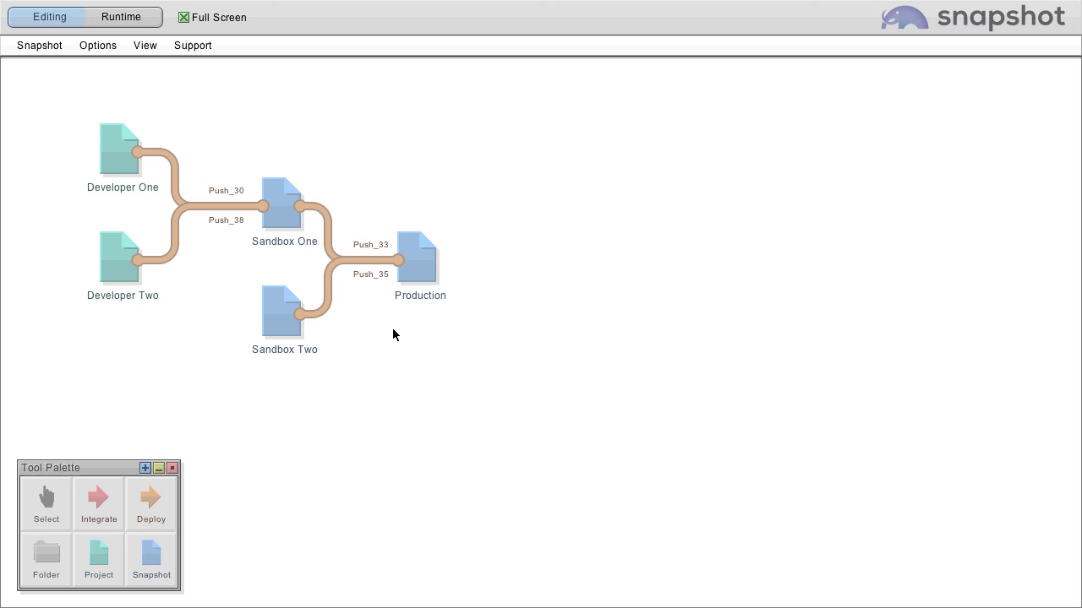
Schedule a recurring Take Snapshot action for Production starting 2/27/2018 at 4:00 AM, repeating Every Day.
{"action": "double_click", "coordinate": [416, 303]}
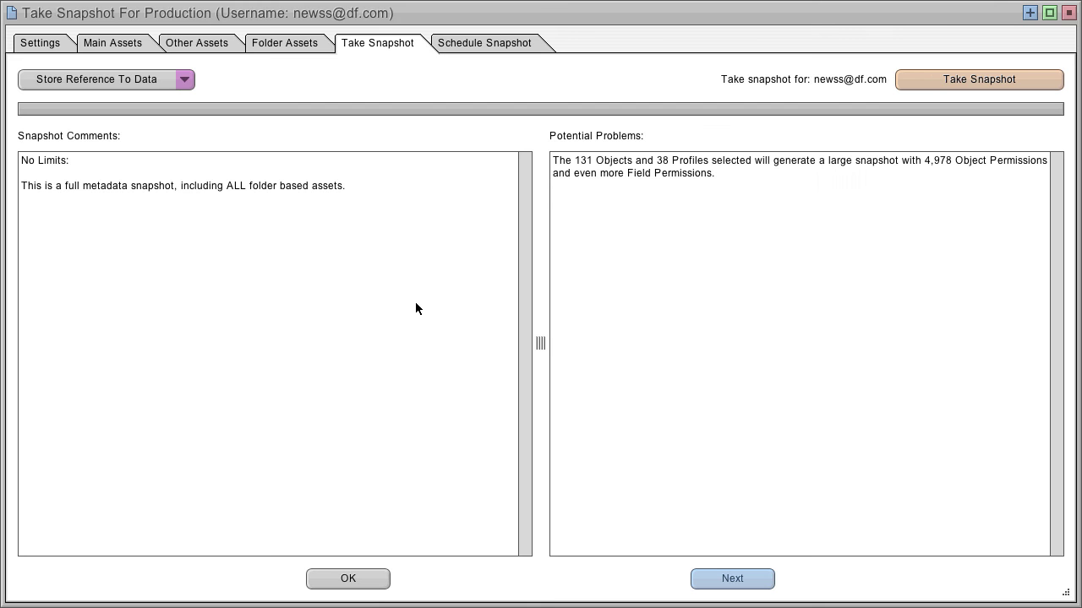
{"action": "left_click", "coordinate": [476, 42]}
{"action": "left_click", "coordinate": [127, 99]}
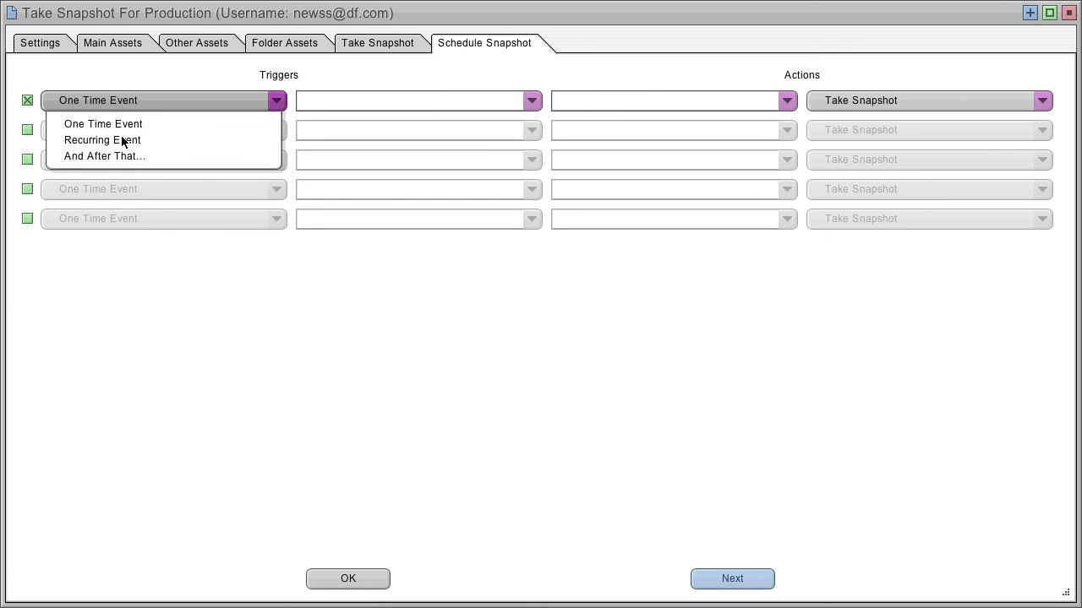
{"action": "left_click", "coordinate": [121, 135]}
{"action": "left_click", "coordinate": [395, 103]}
{"action": "left_click", "coordinate": [322, 226]}
{"action": "left_click", "coordinate": [541, 100]}
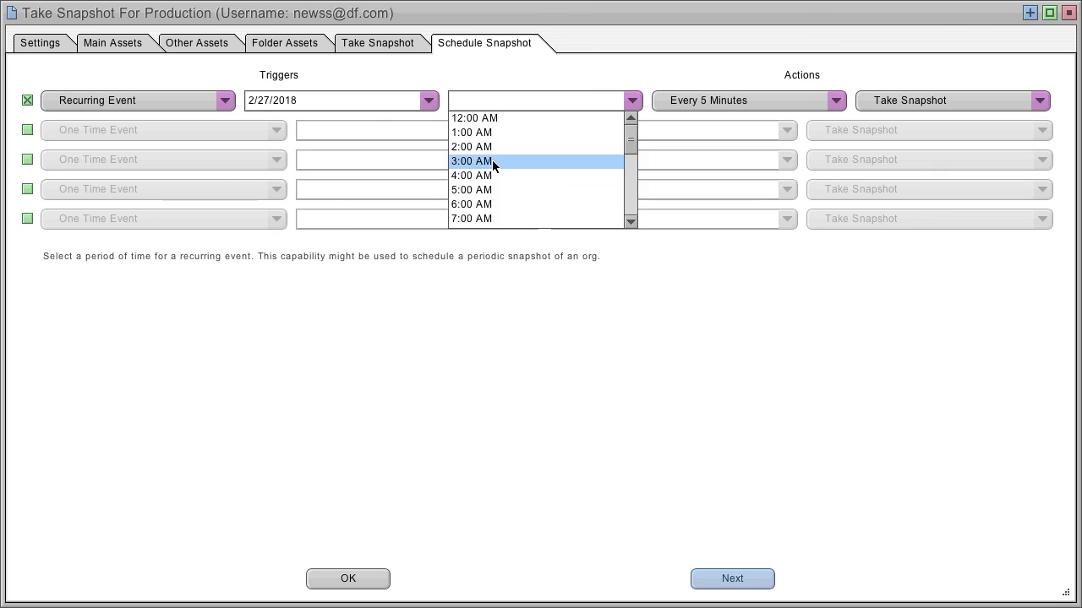
{"action": "left_click", "coordinate": [550, 177]}
Add a second Production schedule entry triggered by And After That... with the action Save Snapshot To Folder.
{"action": "left_click", "coordinate": [100, 131]}
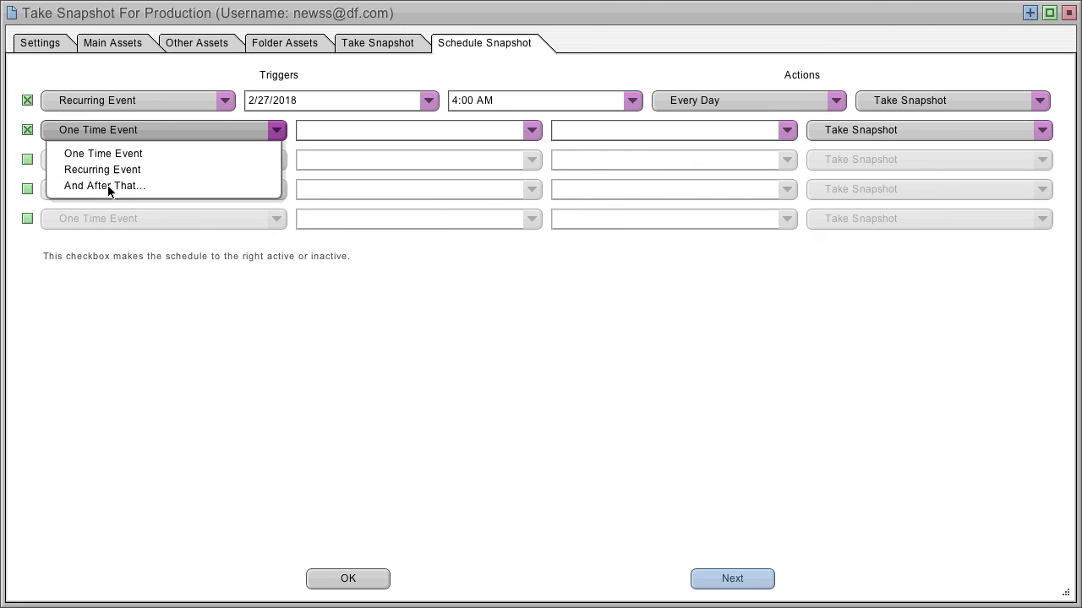
{"action": "left_click", "coordinate": [109, 183]}
{"action": "left_click", "coordinate": [629, 131]}
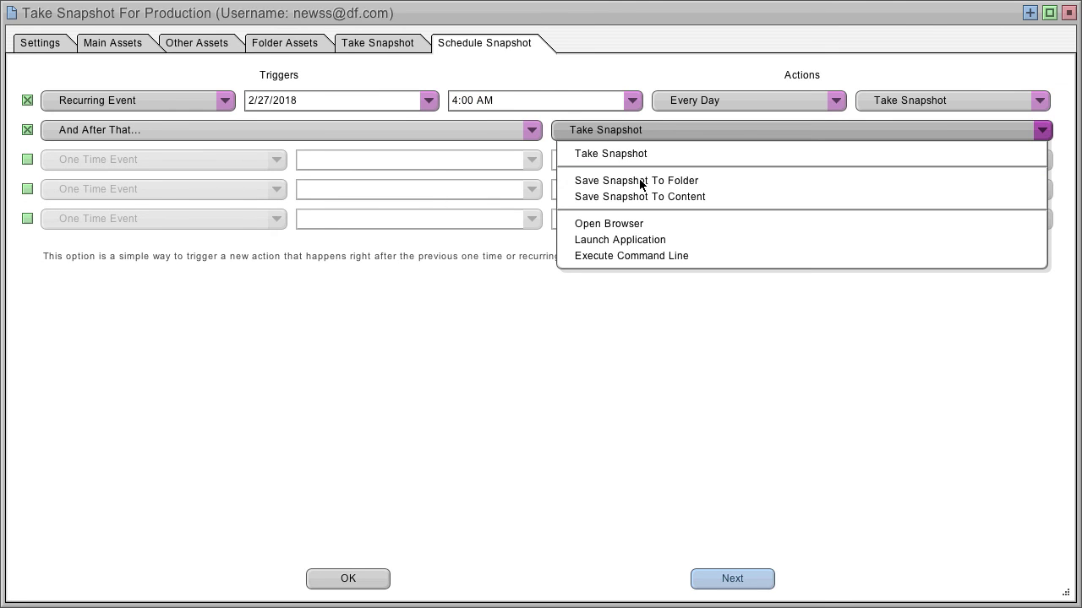
{"action": "left_click", "coordinate": [640, 182]}
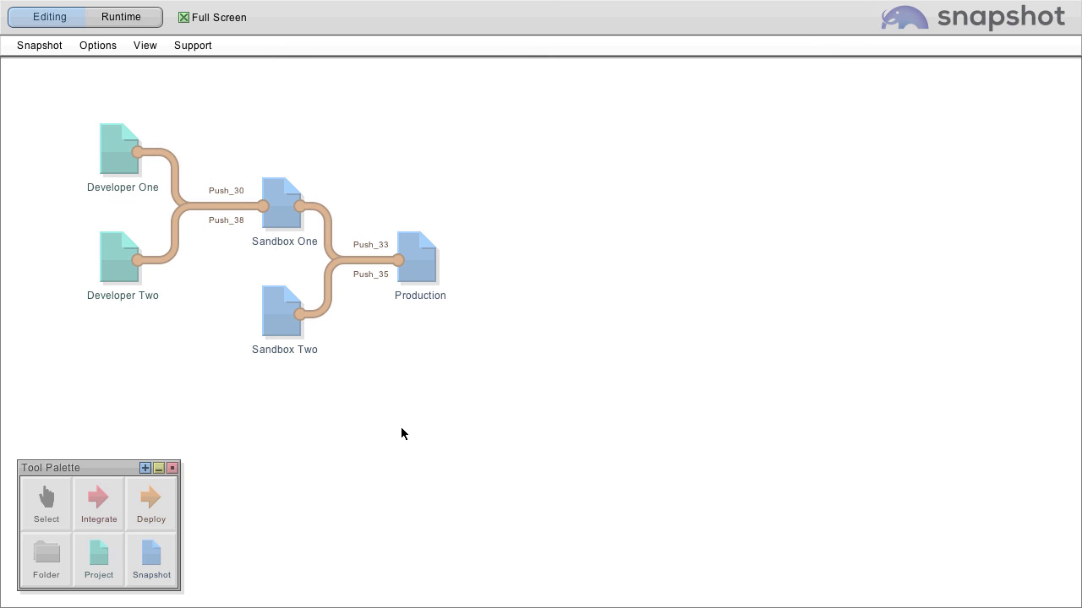